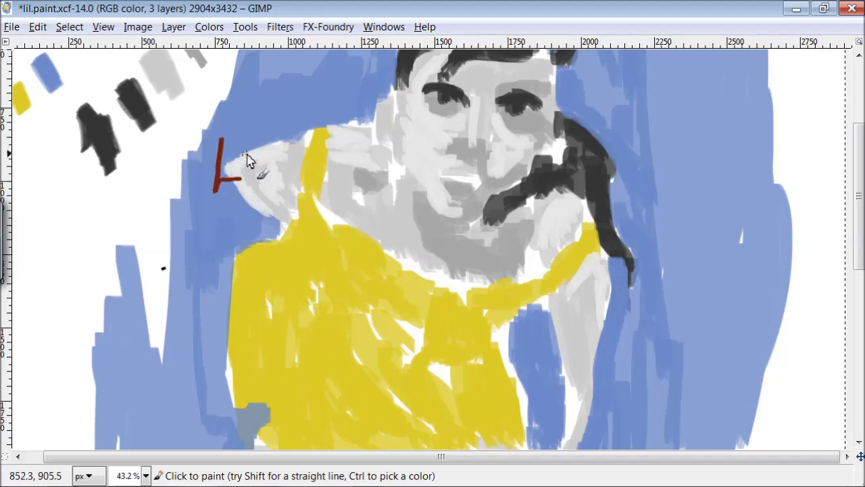
Letter the red title 'FIGURE PAINTING.' over the finished painting
{"action": "left_click_drag", "start_coordinate": [208, 240], "coordinate": [236, 223]}
{"action": "left_click_drag", "start_coordinate": [245, 209], "coordinate": [245, 228]}
{"action": "left_click_drag", "start_coordinate": [271, 203], "coordinate": [292, 238]}
{"action": "mouse_move", "coordinate": [297, 203]}
{"action": "left_mouse_down"}
{"action": "mouse_move", "coordinate": [318, 237]}
{"action": "mouse_move", "coordinate": [345, 202]}
{"action": "left_mouse_up"}
{"action": "mouse_move", "coordinate": [211, 261]}
{"action": "left_mouse_down"}
{"action": "mouse_move", "coordinate": [211, 296]}
{"action": "mouse_move", "coordinate": [254, 291]}
{"action": "left_mouse_up"}
{"action": "mouse_move", "coordinate": [271, 260]}
{"action": "left_mouse_down"}
{"action": "mouse_move", "coordinate": [264, 270]}
{"action": "mouse_move", "coordinate": [307, 288]}
{"action": "mouse_move", "coordinate": [361, 277]}
{"action": "left_mouse_up"}
{"action": "left_click_drag", "start_coordinate": [210, 358], "coordinate": [230, 321]}
{"action": "mouse_move", "coordinate": [233, 359]}
{"action": "left_mouse_down"}
{"action": "mouse_move", "coordinate": [270, 317]}
{"action": "mouse_move", "coordinate": [325, 358]}
{"action": "left_mouse_up"}
{"action": "left_click_drag", "start_coordinate": [338, 325], "coordinate": [355, 368]}
{"action": "left_click_drag", "start_coordinate": [369, 326], "coordinate": [365, 369]}
{"action": "mouse_move", "coordinate": [380, 369]}
{"action": "left_mouse_down"}
{"action": "mouse_move", "coordinate": [407, 323]}
{"action": "mouse_move", "coordinate": [433, 380]}
{"action": "left_mouse_up"}
{"action": "left_click", "coordinate": [463, 359]}
Paint the red author credit lettering beneath the title
{"action": "left_click_drag", "start_coordinate": [240, 169], "coordinate": [257, 213]}
{"action": "left_click_drag", "start_coordinate": [271, 172], "coordinate": [277, 209]}
{"action": "mouse_move", "coordinate": [227, 247]}
{"action": "left_mouse_down"}
{"action": "mouse_move", "coordinate": [257, 274]}
{"action": "mouse_move", "coordinate": [291, 240]}
{"action": "left_mouse_up"}
{"action": "left_click_drag", "start_coordinate": [311, 240], "coordinate": [301, 270]}
{"action": "left_click_drag", "start_coordinate": [317, 244], "coordinate": [315, 263]}
{"action": "mouse_move", "coordinate": [362, 244]}
{"action": "left_mouse_down"}
{"action": "mouse_move", "coordinate": [362, 270]}
{"action": "mouse_move", "coordinate": [382, 271]}
{"action": "left_mouse_up"}
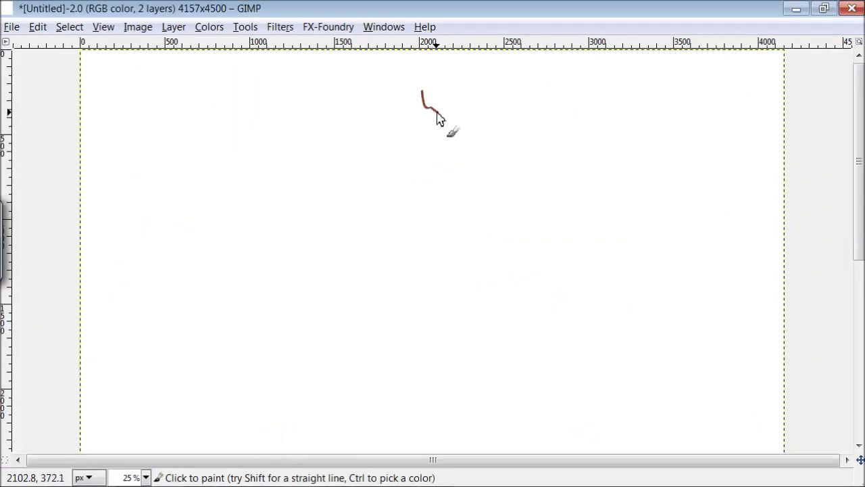
On the new untitled canvas, sketch brown strokes outlining the top of the head
{"action": "left_click_drag", "start_coordinate": [437, 117], "coordinate": [466, 128]}
{"action": "mouse_move", "coordinate": [423, 91]}
{"action": "left_mouse_down"}
{"action": "mouse_move", "coordinate": [405, 98]}
{"action": "mouse_move", "coordinate": [374, 165]}
{"action": "mouse_move", "coordinate": [422, 139]}
{"action": "left_mouse_up"}
{"action": "mouse_move", "coordinate": [400, 165]}
{"action": "left_mouse_down"}
{"action": "mouse_move", "coordinate": [423, 152]}
{"action": "mouse_move", "coordinate": [468, 154]}
{"action": "mouse_move", "coordinate": [474, 113]}
{"action": "mouse_move", "coordinate": [465, 145]}
{"action": "left_mouse_up"}
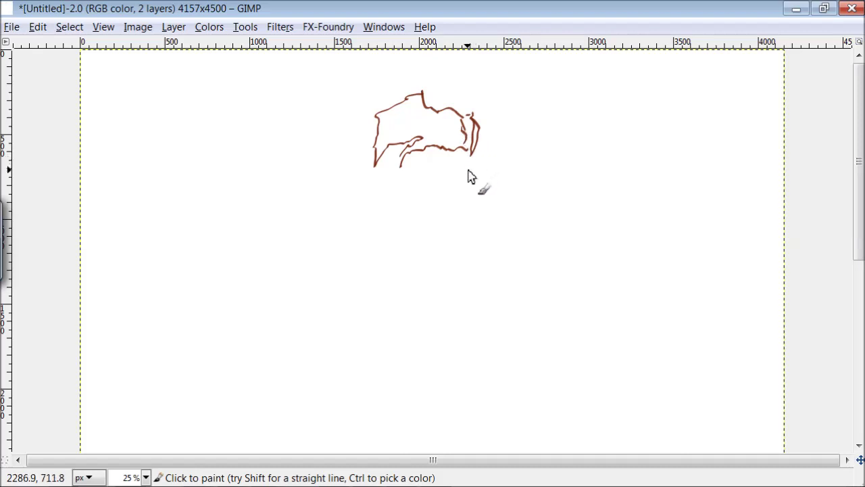
Sketch the hair side, right face and jaw, nose, and neck line to the shoulder
{"action": "left_click_drag", "start_coordinate": [375, 173], "coordinate": [374, 215]}
{"action": "mouse_move", "coordinate": [471, 166]}
{"action": "left_mouse_down"}
{"action": "mouse_move", "coordinate": [466, 196]}
{"action": "mouse_move", "coordinate": [437, 236]}
{"action": "mouse_move", "coordinate": [370, 199]}
{"action": "mouse_move", "coordinate": [408, 238]}
{"action": "left_mouse_up"}
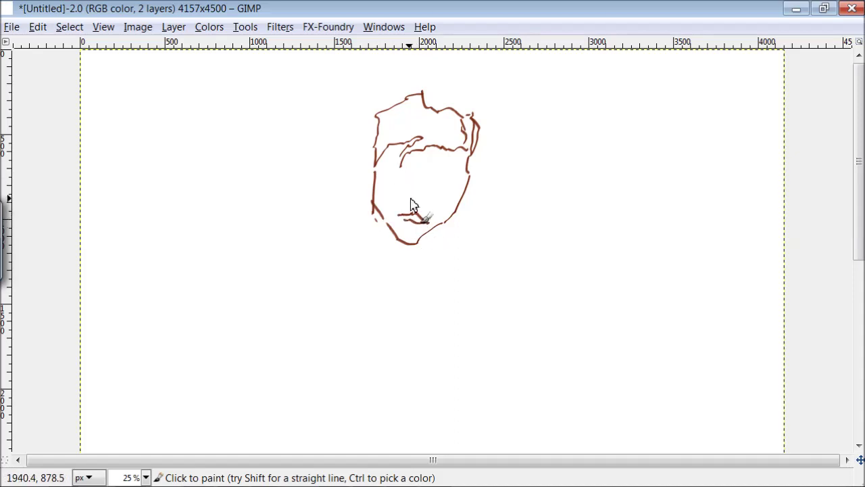
{"action": "left_click_drag", "start_coordinate": [433, 173], "coordinate": [424, 195]}
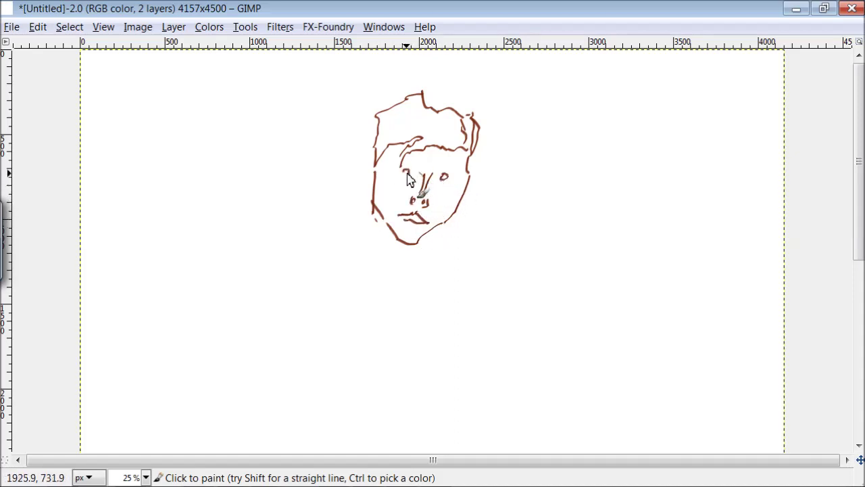
{"action": "mouse_move", "coordinate": [425, 249]}
{"action": "left_mouse_down"}
{"action": "mouse_move", "coordinate": [464, 228]}
{"action": "mouse_move", "coordinate": [506, 261]}
{"action": "mouse_move", "coordinate": [501, 206]}
{"action": "left_mouse_up"}
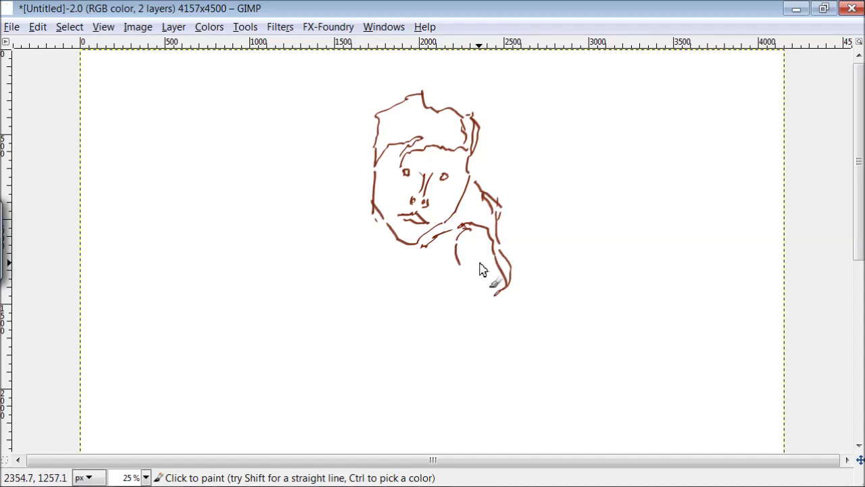
Sketch the raised arm's contours, hatching, fingers and the lines below the chin
{"action": "mouse_move", "coordinate": [485, 245]}
{"action": "left_mouse_down"}
{"action": "mouse_move", "coordinate": [461, 275]}
{"action": "mouse_move", "coordinate": [470, 276]}
{"action": "left_mouse_up"}
{"action": "left_click_drag", "start_coordinate": [404, 278], "coordinate": [462, 276]}
{"action": "mouse_move", "coordinate": [477, 284]}
{"action": "left_mouse_down"}
{"action": "mouse_move", "coordinate": [434, 306]}
{"action": "mouse_move", "coordinate": [480, 343]}
{"action": "left_mouse_up"}
{"action": "left_click_drag", "start_coordinate": [498, 299], "coordinate": [479, 388]}
{"action": "mouse_move", "coordinate": [423, 370]}
{"action": "left_mouse_down"}
{"action": "mouse_move", "coordinate": [449, 384]}
{"action": "mouse_move", "coordinate": [417, 392]}
{"action": "left_mouse_up"}
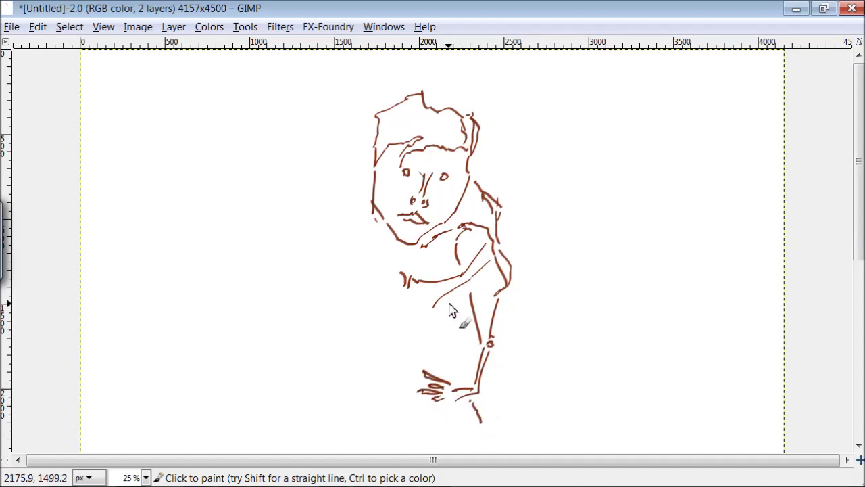
{"action": "left_click_drag", "start_coordinate": [444, 317], "coordinate": [455, 374]}
{"action": "left_click_drag", "start_coordinate": [399, 278], "coordinate": [351, 244]}
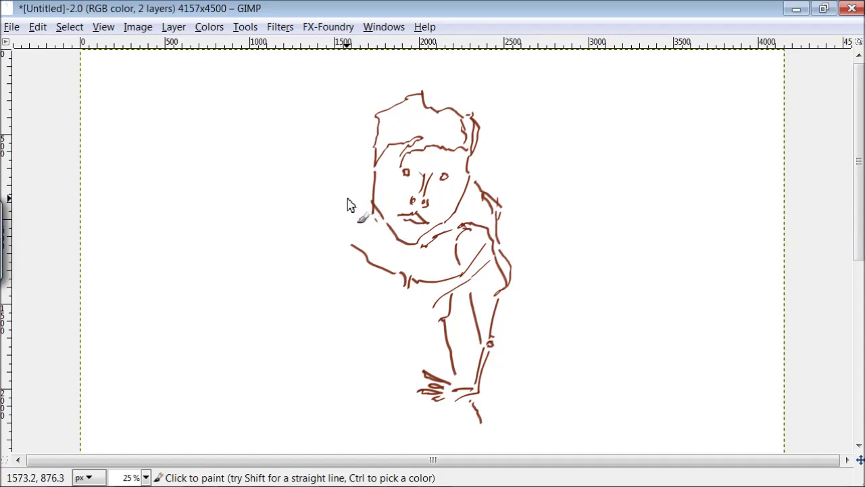
Add the ear, shoulder and back outline, torso contours and lower torso and leg lines
{"action": "left_click_drag", "start_coordinate": [372, 175], "coordinate": [329, 232]}
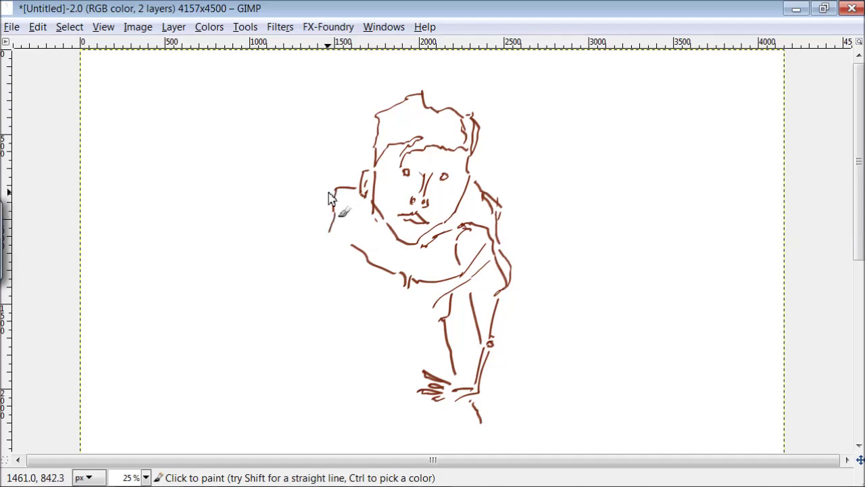
{"action": "mouse_move", "coordinate": [326, 196]}
{"action": "left_mouse_down"}
{"action": "mouse_move", "coordinate": [320, 231]}
{"action": "mouse_move", "coordinate": [276, 211]}
{"action": "left_mouse_up"}
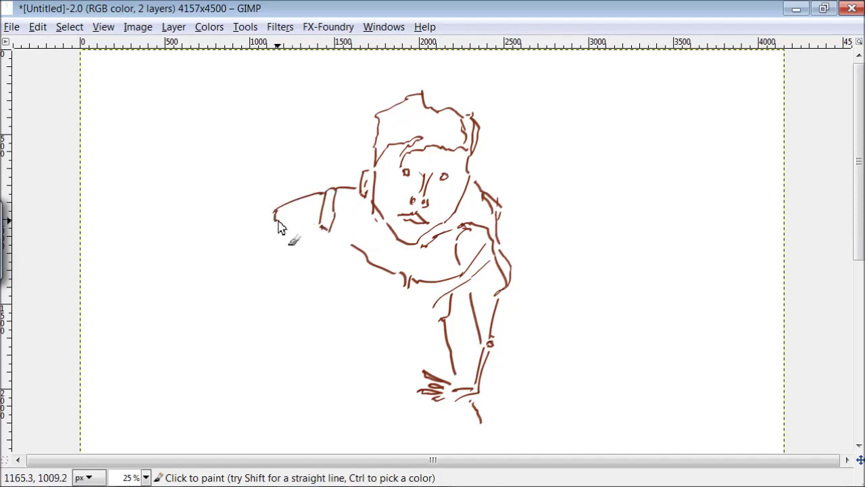
{"action": "left_click_drag", "start_coordinate": [317, 234], "coordinate": [309, 254]}
{"action": "left_click_drag", "start_coordinate": [263, 345], "coordinate": [316, 242]}
{"action": "left_click_drag", "start_coordinate": [347, 277], "coordinate": [403, 368]}
{"action": "left_click_drag", "start_coordinate": [322, 326], "coordinate": [398, 373]}
{"action": "left_click_drag", "start_coordinate": [288, 311], "coordinate": [311, 403]}
{"action": "left_click_drag", "start_coordinate": [264, 347], "coordinate": [295, 350]}
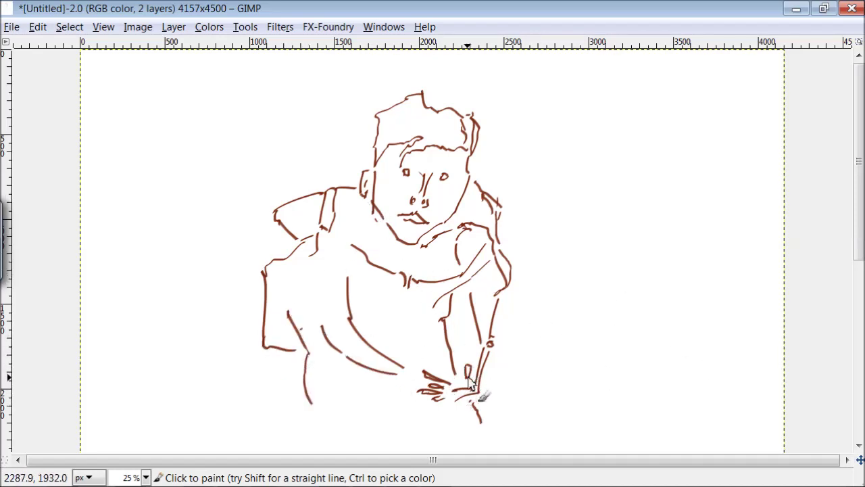
Draw the collar, the diagonal strap and strap lines across the chest
{"action": "left_click_drag", "start_coordinate": [381, 233], "coordinate": [396, 294]}
{"action": "left_click_drag", "start_coordinate": [388, 257], "coordinate": [456, 340]}
{"action": "left_click_drag", "start_coordinate": [458, 287], "coordinate": [457, 333]}
{"action": "left_click_drag", "start_coordinate": [452, 265], "coordinate": [465, 342]}
{"action": "left_click_drag", "start_coordinate": [443, 232], "coordinate": [452, 297]}
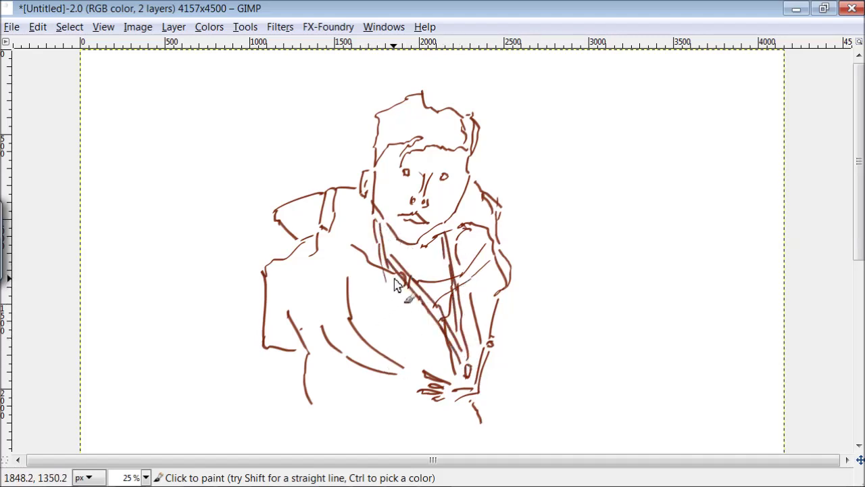
{"action": "scroll", "coordinate": [305, 201], "scroll_direction": "down", "scroll_amount": 4}
Sketch the hip line, the left leg contours, lower leg and foot
{"action": "mouse_move", "coordinate": [476, 315]}
{"action": "left_mouse_down"}
{"action": "mouse_move", "coordinate": [487, 354]}
{"action": "mouse_move", "coordinate": [448, 364]}
{"action": "mouse_move", "coordinate": [312, 289]}
{"action": "left_mouse_up"}
{"action": "left_click_drag", "start_coordinate": [300, 258], "coordinate": [298, 357]}
{"action": "mouse_move", "coordinate": [321, 306]}
{"action": "left_mouse_down"}
{"action": "mouse_move", "coordinate": [304, 353]}
{"action": "mouse_move", "coordinate": [325, 392]}
{"action": "left_mouse_up"}
{"action": "left_click_drag", "start_coordinate": [302, 357], "coordinate": [301, 416]}
{"action": "left_click_drag", "start_coordinate": [303, 410], "coordinate": [323, 405]}
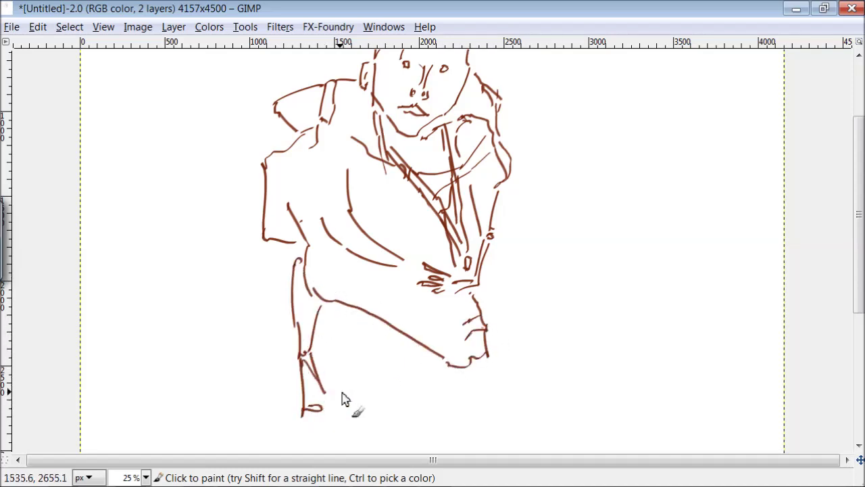
{"action": "scroll", "coordinate": [698, 298], "scroll_direction": "down", "scroll_amount": 2}
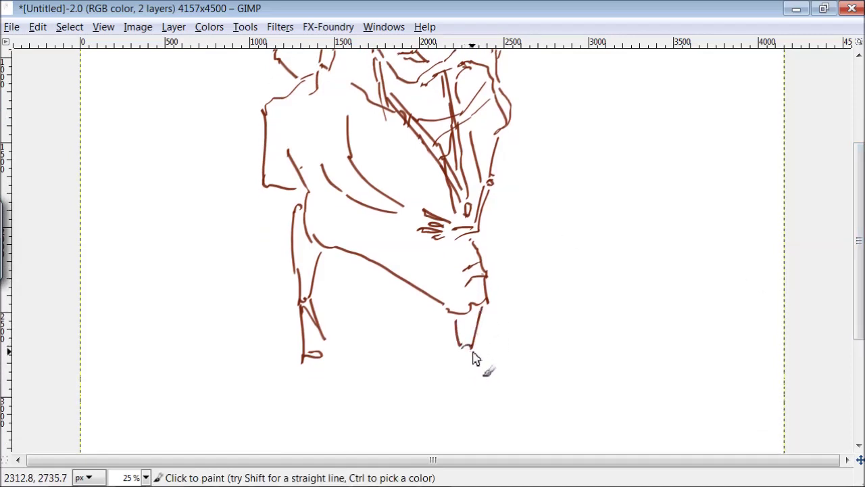
Refine the eye and brow and add a fold line on the shoulder
{"action": "left_click_drag", "start_coordinate": [462, 348], "coordinate": [498, 384]}
{"action": "mouse_move", "coordinate": [860, 307]}
{"action": "left_mouse_down"}
{"action": "mouse_move", "coordinate": [862, 272]}
{"action": "mouse_move", "coordinate": [786, 232]}
{"action": "left_mouse_up"}
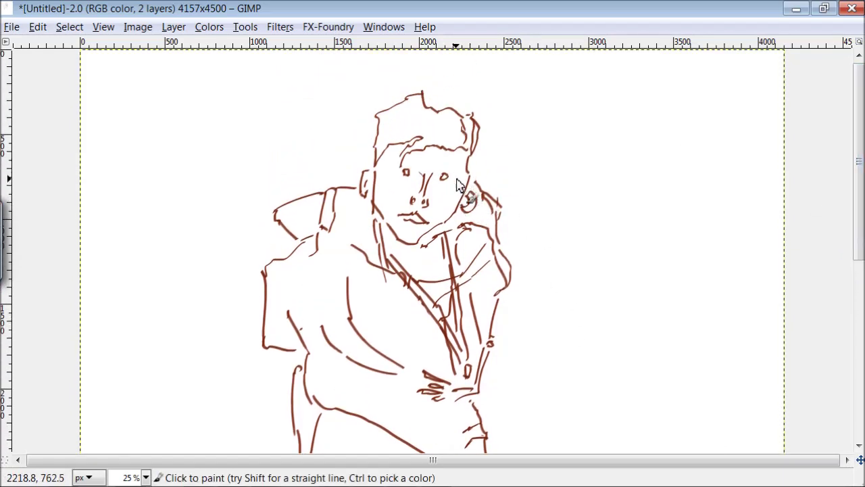
{"action": "left_click_drag", "start_coordinate": [407, 174], "coordinate": [396, 184]}
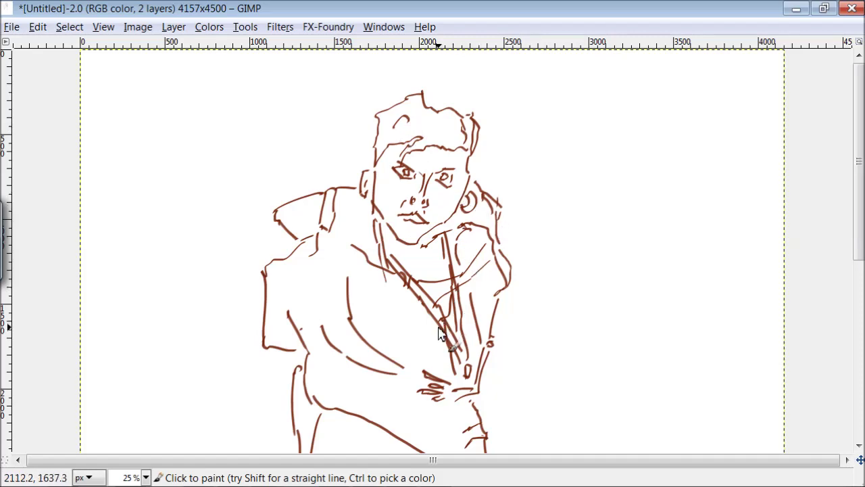
{"action": "left_click_drag", "start_coordinate": [330, 230], "coordinate": [360, 254]}
Add fold lines on the lower torso and chest, then lay grey shading over the face
{"action": "left_click_drag", "start_coordinate": [394, 407], "coordinate": [444, 439]}
{"action": "left_click_drag", "start_coordinate": [370, 390], "coordinate": [430, 414]}
{"action": "left_click_drag", "start_coordinate": [336, 284], "coordinate": [375, 306]}
{"action": "mouse_move", "coordinate": [427, 325]}
{"action": "left_mouse_down"}
{"action": "mouse_move", "coordinate": [393, 322]}
{"action": "mouse_move", "coordinate": [410, 364]}
{"action": "left_mouse_up"}
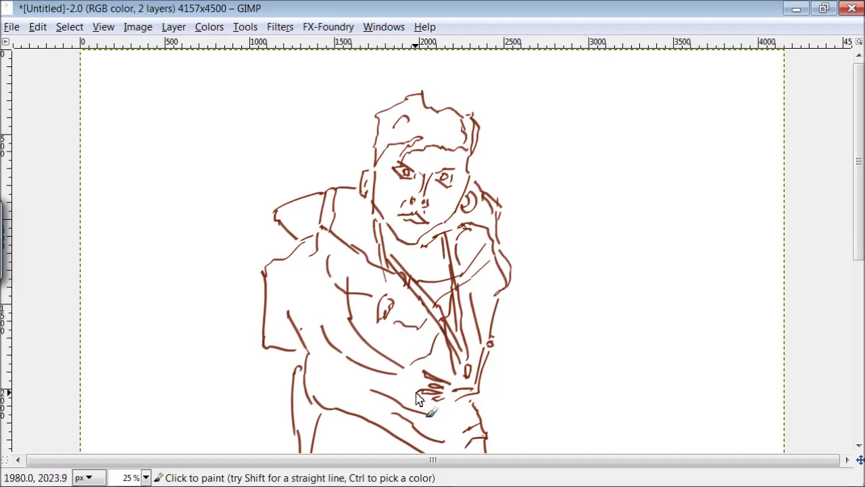
{"action": "mouse_move", "coordinate": [416, 142]}
{"action": "left_mouse_down"}
{"action": "mouse_move", "coordinate": [399, 150]}
{"action": "mouse_move", "coordinate": [401, 204]}
{"action": "mouse_move", "coordinate": [454, 155]}
{"action": "mouse_move", "coordinate": [467, 175]}
{"action": "mouse_move", "coordinate": [441, 186]}
{"action": "mouse_move", "coordinate": [425, 239]}
{"action": "mouse_move", "coordinate": [449, 212]}
{"action": "mouse_move", "coordinate": [417, 244]}
{"action": "mouse_move", "coordinate": [431, 201]}
{"action": "left_mouse_up"}
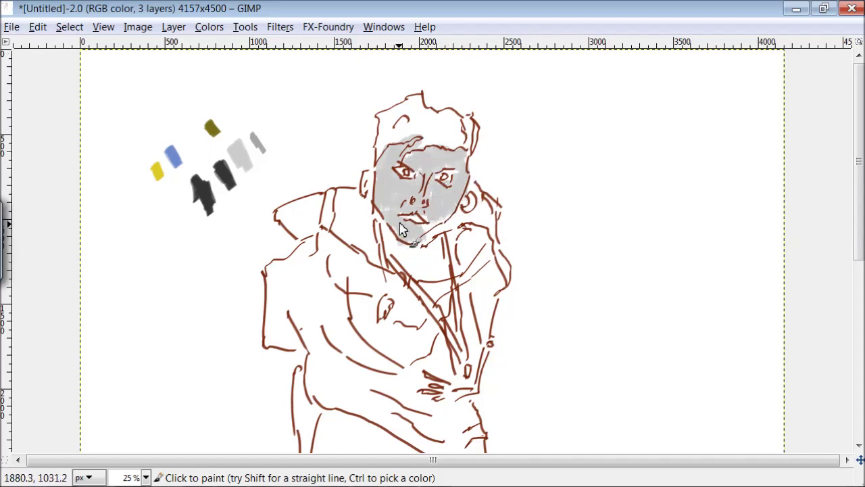
Shade the left shoulder and hood grey and touch up the lower figure
{"action": "mouse_move", "coordinate": [371, 190]}
{"action": "left_mouse_down"}
{"action": "mouse_move", "coordinate": [317, 218]}
{"action": "mouse_move", "coordinate": [284, 223]}
{"action": "mouse_move", "coordinate": [337, 233]}
{"action": "mouse_move", "coordinate": [352, 213]}
{"action": "mouse_move", "coordinate": [343, 201]}
{"action": "mouse_move", "coordinate": [372, 252]}
{"action": "mouse_move", "coordinate": [400, 247]}
{"action": "mouse_move", "coordinate": [448, 267]}
{"action": "mouse_move", "coordinate": [468, 243]}
{"action": "mouse_move", "coordinate": [442, 272]}
{"action": "mouse_move", "coordinate": [441, 253]}
{"action": "mouse_move", "coordinate": [485, 344]}
{"action": "mouse_move", "coordinate": [491, 284]}
{"action": "mouse_move", "coordinate": [484, 376]}
{"action": "mouse_move", "coordinate": [457, 394]}
{"action": "mouse_move", "coordinate": [426, 389]}
{"action": "left_mouse_up"}
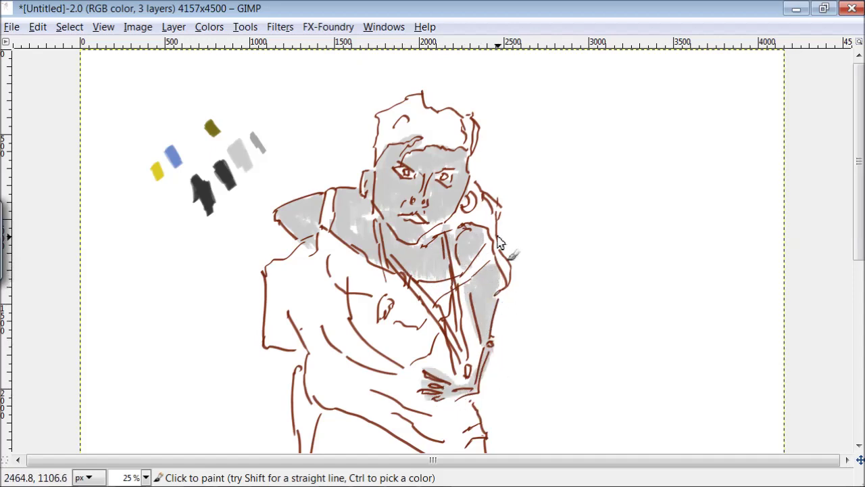
{"action": "scroll", "coordinate": [465, 223], "scroll_direction": "down", "scroll_amount": 4}
{"action": "left_click_drag", "start_coordinate": [299, 271], "coordinate": [310, 413]}
{"action": "left_click_drag", "start_coordinate": [494, 417], "coordinate": [463, 377]}
{"action": "scroll", "coordinate": [807, 256], "scroll_direction": "up", "scroll_amount": 3}
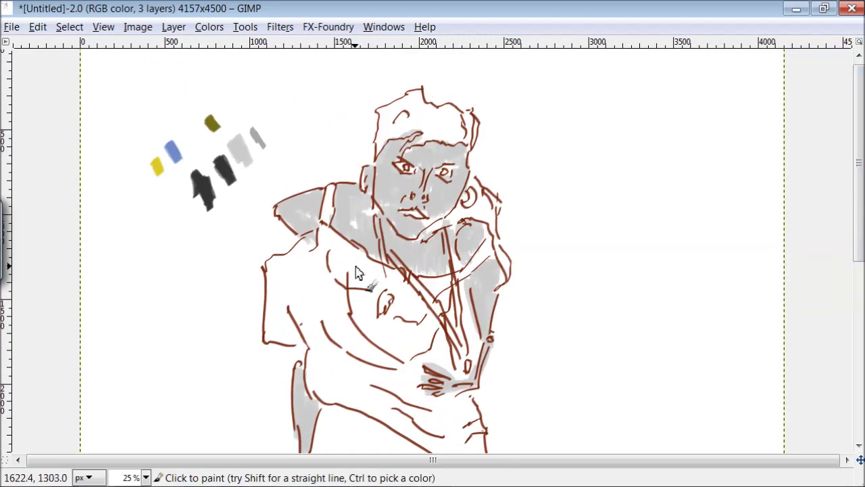
Paint darker grey shadows on the shoulder, chest, strap, neck, right eye and cheek
{"action": "key", "text": "o"}
{"action": "key", "text": "p"}
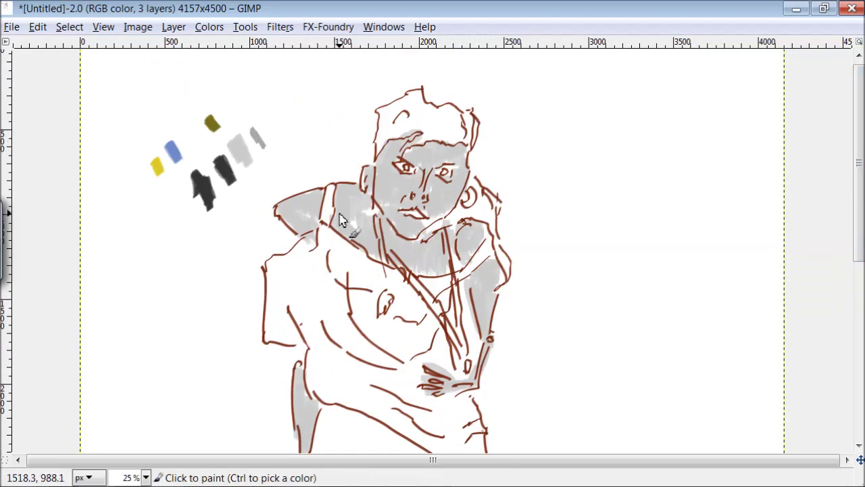
{"action": "left_click", "coordinate": [357, 211]}
{"action": "mouse_move", "coordinate": [437, 267]}
{"action": "left_mouse_down"}
{"action": "mouse_move", "coordinate": [451, 265]}
{"action": "mouse_move", "coordinate": [418, 267]}
{"action": "left_mouse_up"}
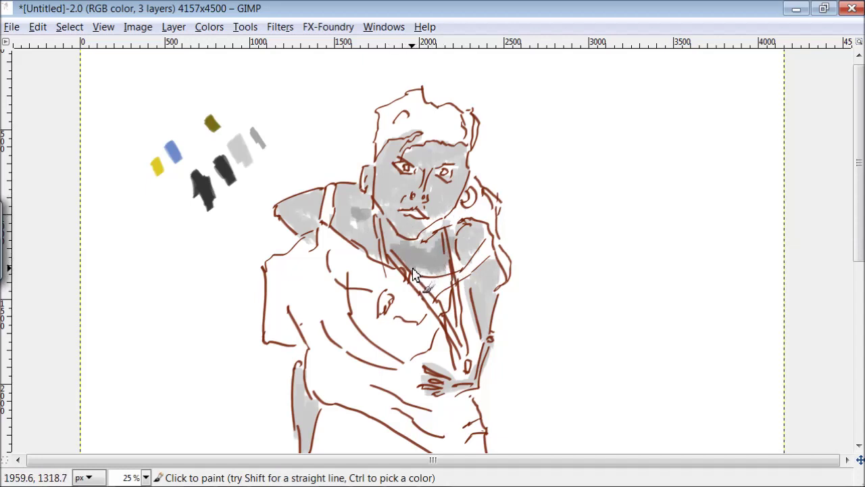
{"action": "left_click_drag", "start_coordinate": [407, 260], "coordinate": [389, 230]}
{"action": "mouse_move", "coordinate": [440, 172]}
{"action": "left_mouse_down"}
{"action": "mouse_move", "coordinate": [463, 199]}
{"action": "mouse_move", "coordinate": [439, 169]}
{"action": "mouse_move", "coordinate": [452, 213]}
{"action": "mouse_move", "coordinate": [410, 207]}
{"action": "left_mouse_up"}
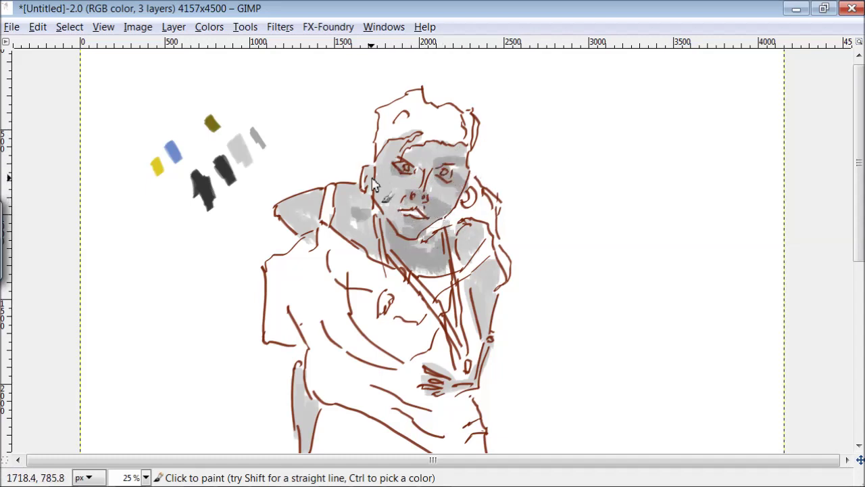
Paint dark hair across the head top, beside the ear and down the right shoulder
{"action": "mouse_move", "coordinate": [376, 146]}
{"action": "left_mouse_down"}
{"action": "mouse_move", "coordinate": [389, 153]}
{"action": "mouse_move", "coordinate": [461, 143]}
{"action": "mouse_move", "coordinate": [474, 132]}
{"action": "mouse_move", "coordinate": [430, 120]}
{"action": "mouse_move", "coordinate": [445, 112]}
{"action": "mouse_move", "coordinate": [403, 78]}
{"action": "mouse_move", "coordinate": [384, 129]}
{"action": "mouse_move", "coordinate": [404, 156]}
{"action": "left_mouse_up"}
{"action": "mouse_move", "coordinate": [477, 172]}
{"action": "left_mouse_down"}
{"action": "mouse_move", "coordinate": [483, 194]}
{"action": "mouse_move", "coordinate": [453, 228]}
{"action": "mouse_move", "coordinate": [465, 218]}
{"action": "mouse_move", "coordinate": [489, 225]}
{"action": "mouse_move", "coordinate": [500, 211]}
{"action": "mouse_move", "coordinate": [495, 237]}
{"action": "left_mouse_up"}
{"action": "left_click_drag", "start_coordinate": [507, 285], "coordinate": [498, 213]}
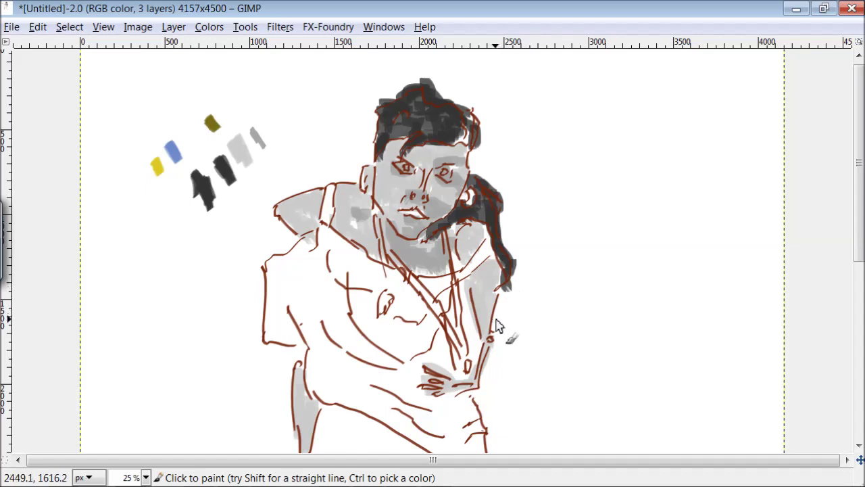
Pick yellow from the dabs and paint the tank top's straps, chest and torso
{"action": "key", "text": "o"}
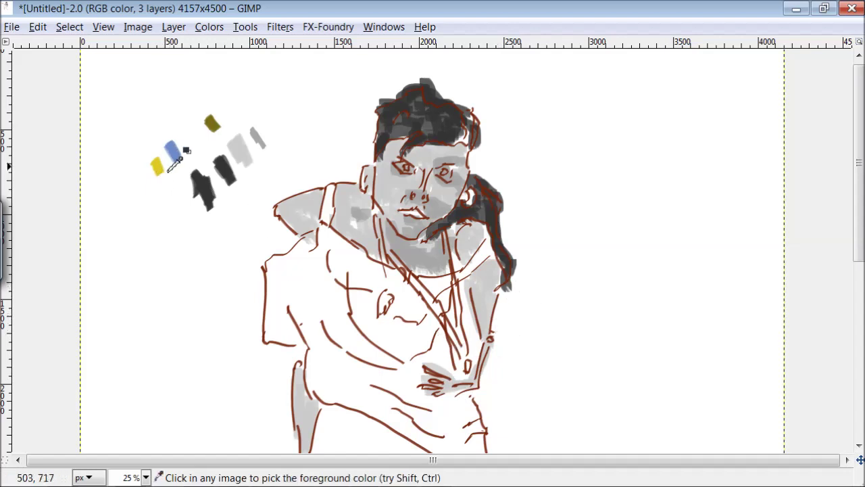
{"action": "left_click", "coordinate": [157, 169], "text": "ctrl"}
{"action": "left_click_drag", "start_coordinate": [332, 184], "coordinate": [324, 225]}
{"action": "left_click_drag", "start_coordinate": [489, 242], "coordinate": [463, 279]}
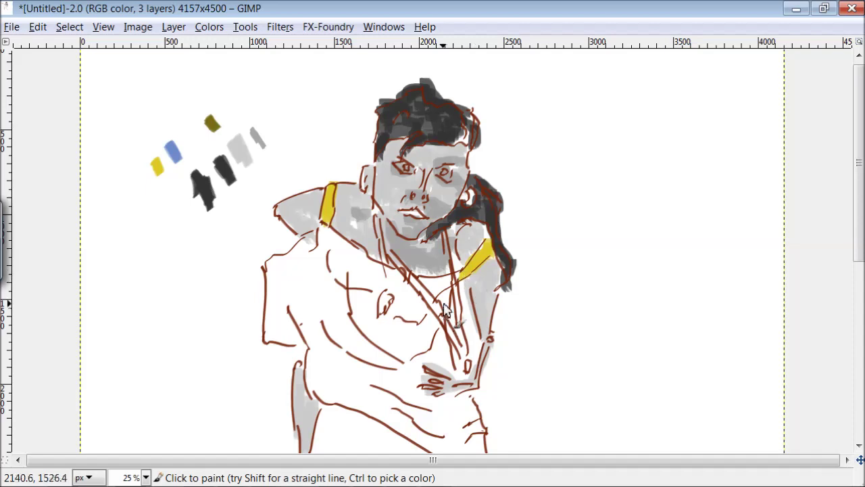
{"action": "mouse_move", "coordinate": [397, 292]}
{"action": "left_mouse_down"}
{"action": "mouse_move", "coordinate": [415, 319]}
{"action": "mouse_move", "coordinate": [396, 318]}
{"action": "mouse_move", "coordinate": [403, 292]}
{"action": "mouse_move", "coordinate": [346, 269]}
{"action": "mouse_move", "coordinate": [343, 246]}
{"action": "mouse_move", "coordinate": [274, 261]}
{"action": "mouse_move", "coordinate": [288, 290]}
{"action": "mouse_move", "coordinate": [332, 298]}
{"action": "mouse_move", "coordinate": [336, 324]}
{"action": "mouse_move", "coordinate": [395, 364]}
{"action": "left_mouse_up"}
{"action": "left_click_drag", "start_coordinate": [395, 363], "coordinate": [346, 281]}
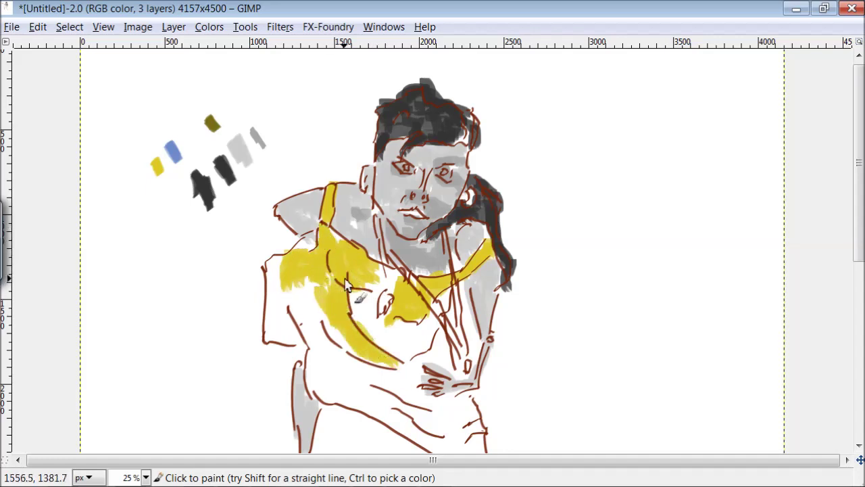
{"action": "mouse_move", "coordinate": [446, 336]}
{"action": "left_mouse_down"}
{"action": "mouse_move", "coordinate": [444, 355]}
{"action": "mouse_move", "coordinate": [417, 340]}
{"action": "mouse_move", "coordinate": [403, 363]}
{"action": "mouse_move", "coordinate": [376, 301]}
{"action": "left_mouse_up"}
{"action": "mouse_move", "coordinate": [296, 267]}
{"action": "left_mouse_down"}
{"action": "mouse_move", "coordinate": [287, 350]}
{"action": "mouse_move", "coordinate": [308, 316]}
{"action": "mouse_move", "coordinate": [321, 357]}
{"action": "mouse_move", "coordinate": [372, 357]}
{"action": "left_mouse_up"}
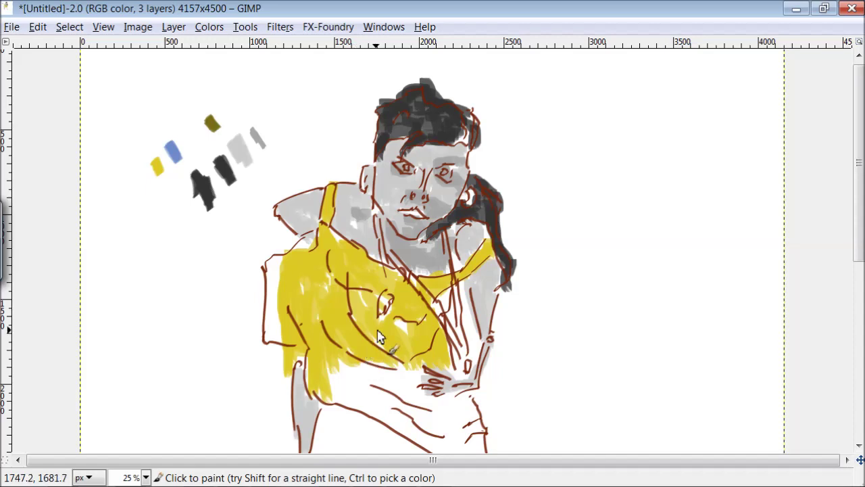
Paint a blue band beside the arm and down the right of the arm and leg
{"action": "scroll", "coordinate": [378, 336], "scroll_direction": "down", "scroll_amount": 3}
{"action": "mouse_move", "coordinate": [475, 324]}
{"action": "left_mouse_down"}
{"action": "mouse_move", "coordinate": [453, 331]}
{"action": "mouse_move", "coordinate": [462, 376]}
{"action": "mouse_move", "coordinate": [424, 350]}
{"action": "mouse_move", "coordinate": [397, 284]}
{"action": "mouse_move", "coordinate": [358, 307]}
{"action": "mouse_move", "coordinate": [350, 332]}
{"action": "left_mouse_up"}
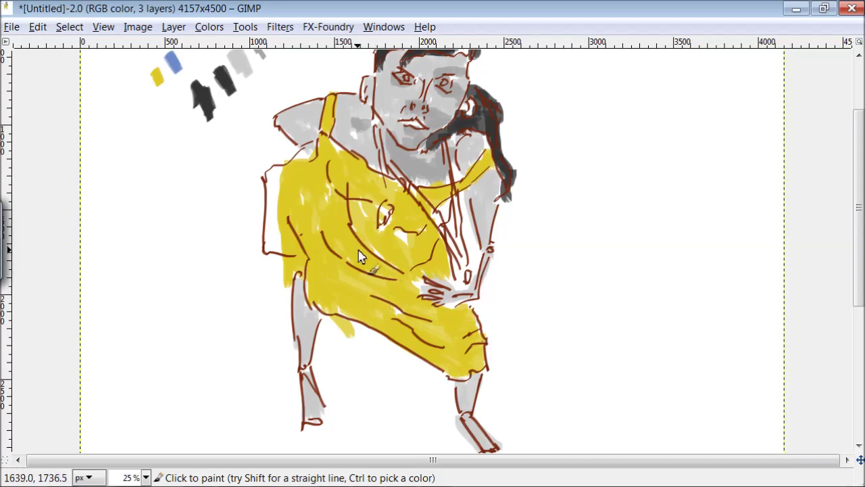
{"action": "mouse_move", "coordinate": [452, 235]}
{"action": "left_mouse_down"}
{"action": "mouse_move", "coordinate": [461, 215]}
{"action": "mouse_move", "coordinate": [466, 282]}
{"action": "left_mouse_up"}
{"action": "mouse_move", "coordinate": [506, 174]}
{"action": "left_mouse_down"}
{"action": "mouse_move", "coordinate": [483, 319]}
{"action": "mouse_move", "coordinate": [502, 298]}
{"action": "mouse_move", "coordinate": [526, 234]}
{"action": "mouse_move", "coordinate": [534, 177]}
{"action": "mouse_move", "coordinate": [544, 257]}
{"action": "left_mouse_up"}
{"action": "scroll", "coordinate": [846, 149], "scroll_direction": "up", "scroll_amount": 3}
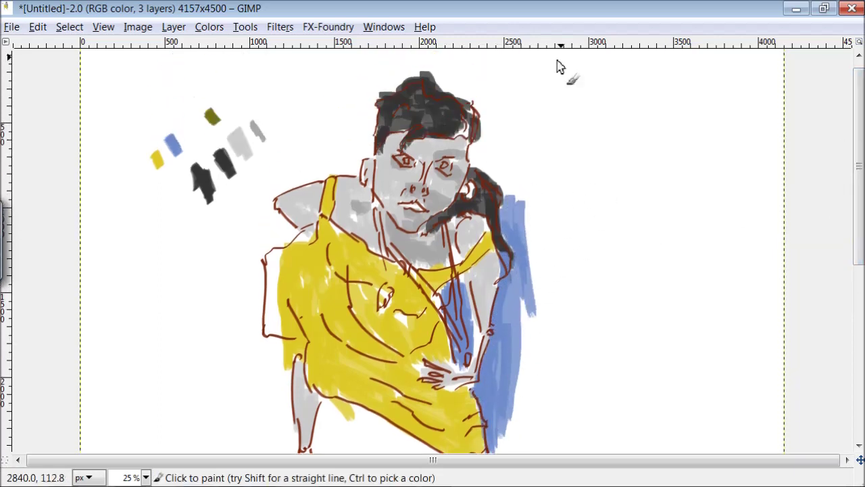
Brush loose blue background around hair, shoulders, legs and right side, then shrink the brush to 31
{"action": "mouse_move", "coordinate": [479, 162]}
{"action": "left_mouse_down"}
{"action": "mouse_move", "coordinate": [476, 149]}
{"action": "mouse_move", "coordinate": [499, 188]}
{"action": "mouse_move", "coordinate": [513, 146]}
{"action": "mouse_move", "coordinate": [476, 107]}
{"action": "mouse_move", "coordinate": [356, 75]}
{"action": "mouse_move", "coordinate": [371, 152]}
{"action": "mouse_move", "coordinate": [368, 105]}
{"action": "mouse_move", "coordinate": [433, 65]}
{"action": "mouse_move", "coordinate": [513, 91]}
{"action": "mouse_move", "coordinate": [334, 58]}
{"action": "mouse_move", "coordinate": [355, 126]}
{"action": "mouse_move", "coordinate": [315, 103]}
{"action": "mouse_move", "coordinate": [335, 150]}
{"action": "mouse_move", "coordinate": [292, 170]}
{"action": "mouse_move", "coordinate": [271, 198]}
{"action": "mouse_move", "coordinate": [285, 225]}
{"action": "mouse_move", "coordinate": [265, 211]}
{"action": "mouse_move", "coordinate": [326, 173]}
{"action": "mouse_move", "coordinate": [305, 179]}
{"action": "mouse_move", "coordinate": [264, 257]}
{"action": "left_mouse_up"}
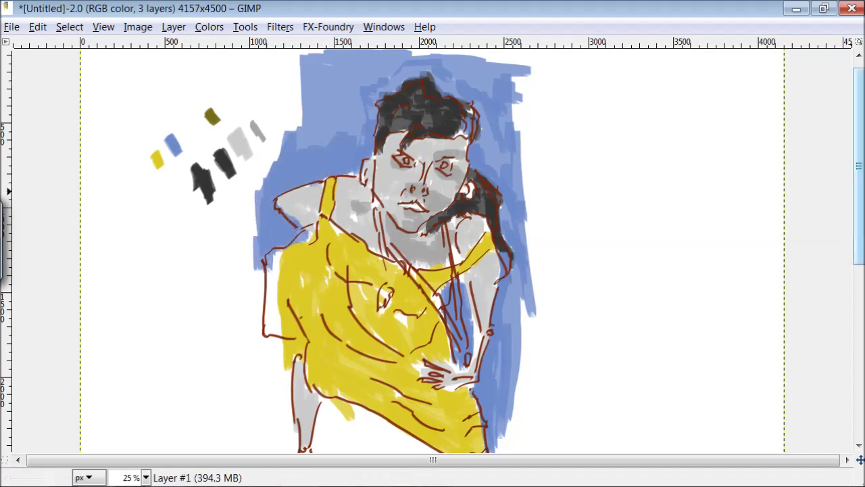
{"action": "left_click_drag", "start_coordinate": [859, 166], "coordinate": [859, 232]}
{"action": "mouse_move", "coordinate": [381, 298]}
{"action": "left_mouse_down"}
{"action": "mouse_move", "coordinate": [428, 324]}
{"action": "mouse_move", "coordinate": [440, 361]}
{"action": "mouse_move", "coordinate": [329, 294]}
{"action": "mouse_move", "coordinate": [338, 374]}
{"action": "mouse_move", "coordinate": [367, 371]}
{"action": "mouse_move", "coordinate": [466, 443]}
{"action": "mouse_move", "coordinate": [494, 347]}
{"action": "left_mouse_up"}
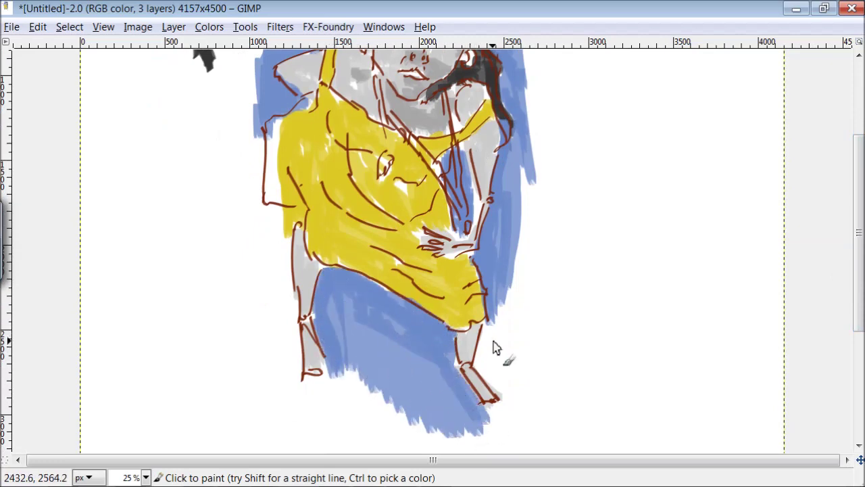
{"action": "mouse_move", "coordinate": [510, 382]}
{"action": "left_mouse_down"}
{"action": "mouse_move", "coordinate": [492, 367]}
{"action": "mouse_move", "coordinate": [502, 406]}
{"action": "mouse_move", "coordinate": [521, 183]}
{"action": "mouse_move", "coordinate": [500, 420]}
{"action": "mouse_move", "coordinate": [324, 400]}
{"action": "mouse_move", "coordinate": [381, 437]}
{"action": "mouse_move", "coordinate": [293, 379]}
{"action": "mouse_move", "coordinate": [285, 228]}
{"action": "mouse_move", "coordinate": [267, 198]}
{"action": "mouse_move", "coordinate": [297, 162]}
{"action": "mouse_move", "coordinate": [275, 338]}
{"action": "mouse_move", "coordinate": [205, 180]}
{"action": "left_mouse_up"}
{"action": "left_click_drag", "start_coordinate": [859, 261], "coordinate": [858, 188]}
{"action": "mouse_move", "coordinate": [530, 205]}
{"action": "left_mouse_down"}
{"action": "mouse_move", "coordinate": [574, 358]}
{"action": "mouse_move", "coordinate": [589, 367]}
{"action": "left_mouse_up"}
{"action": "key", "text": "bracketleft"}
{"action": "key", "text": "bracketleft"}
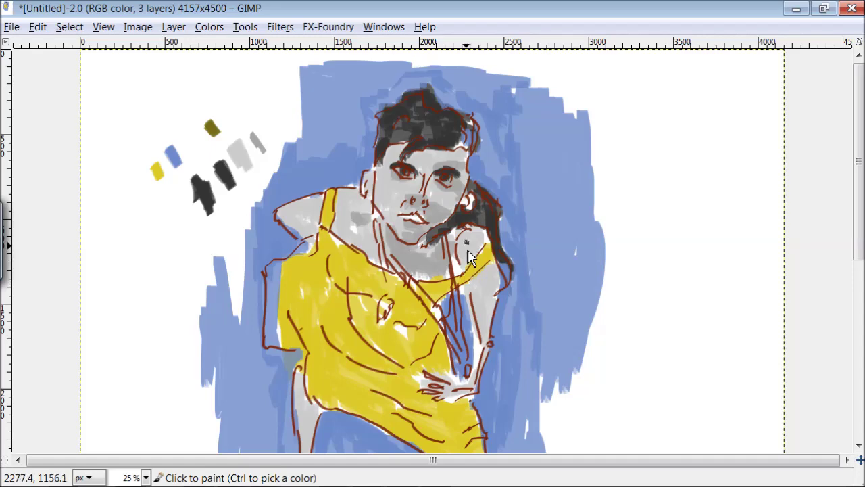
{"action": "key", "text": "Tab"}
Close the colour dialog and hide the docks again
{"action": "left_click", "coordinate": [247, 270]}
{"action": "left_click", "coordinate": [383, 27]}
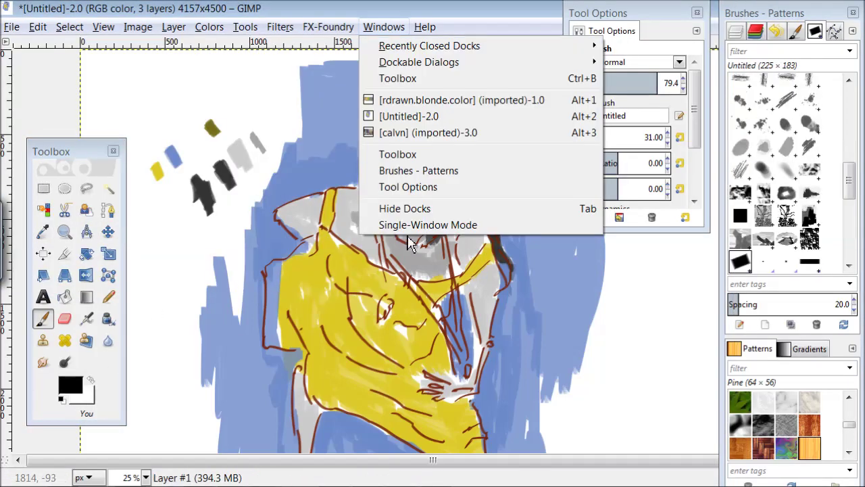
{"action": "left_click", "coordinate": [377, 317]}
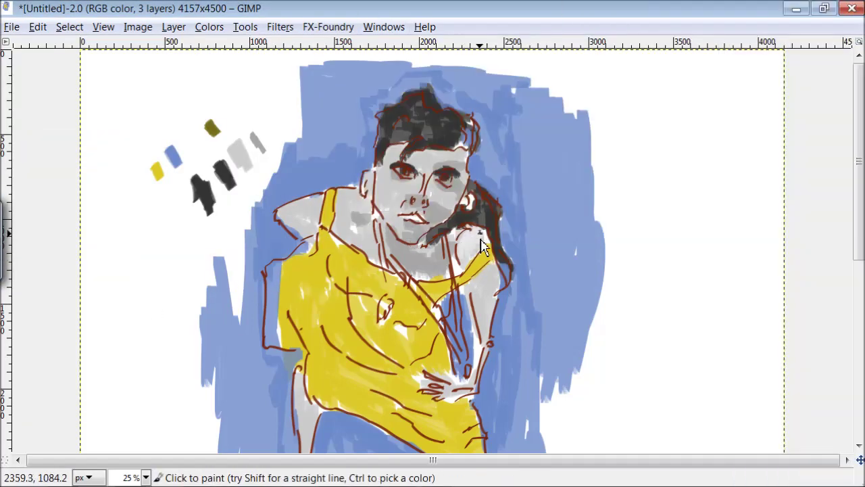
Paint light highlights on the shoulder, cheek and nose, then darken the right hair with size-44 brush
{"action": "left_click_drag", "start_coordinate": [300, 209], "coordinate": [298, 233]}
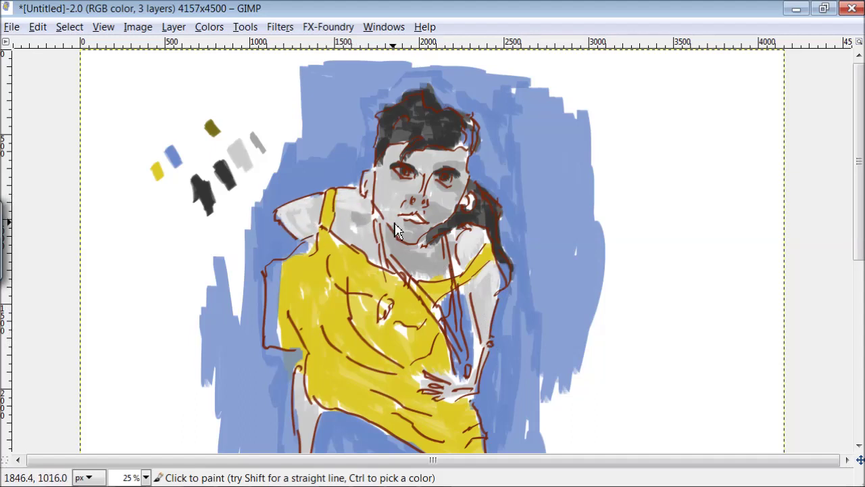
{"action": "mouse_move", "coordinate": [399, 229]}
{"action": "left_mouse_down"}
{"action": "mouse_move", "coordinate": [405, 193]}
{"action": "mouse_move", "coordinate": [426, 178]}
{"action": "mouse_move", "coordinate": [395, 172]}
{"action": "left_mouse_up"}
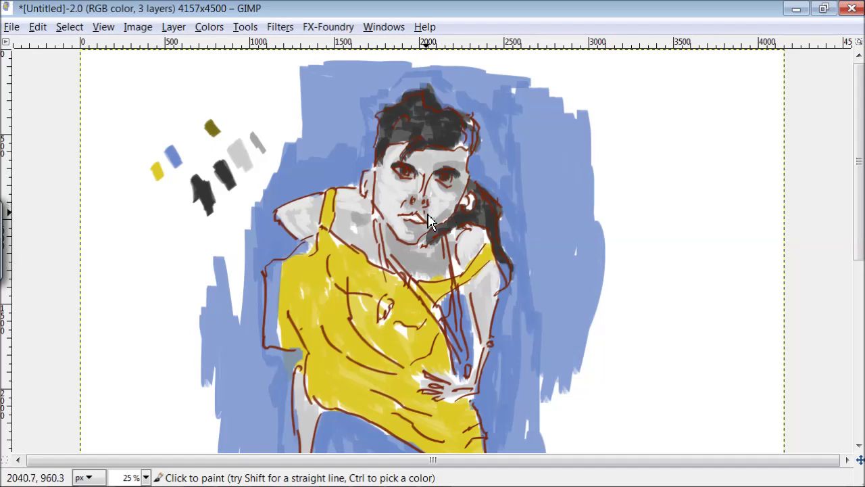
{"action": "key", "text": "bracketright"}
{"action": "key", "text": "bracketright"}
{"action": "left_click_drag", "start_coordinate": [449, 175], "coordinate": [474, 138]}
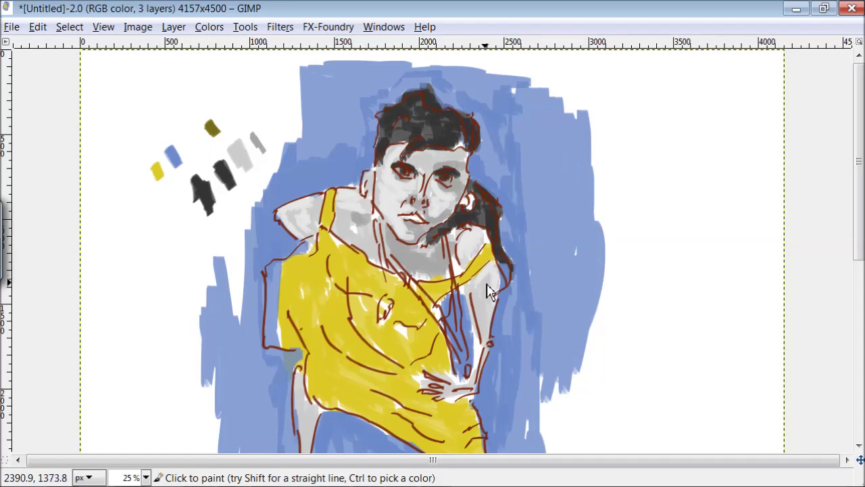
{"action": "scroll", "coordinate": [489, 294], "scroll_direction": "down", "scroll_amount": 5}
{"action": "scroll", "coordinate": [406, 238], "scroll_direction": "up", "scroll_amount": 5}
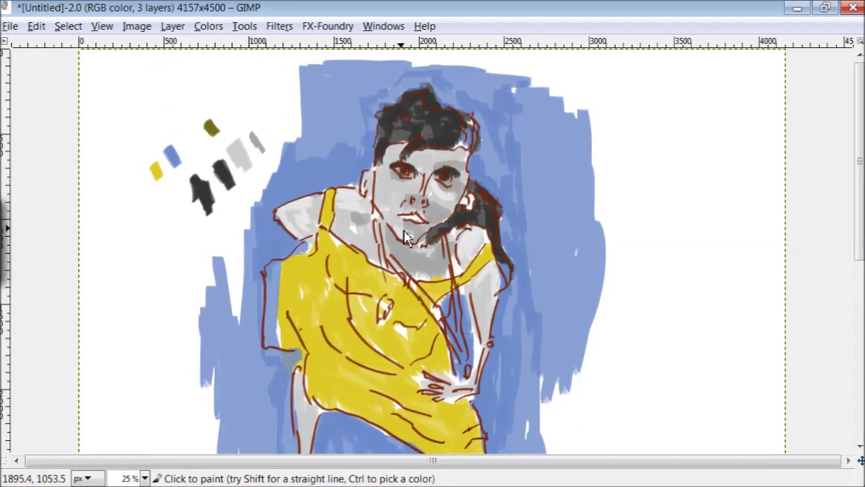